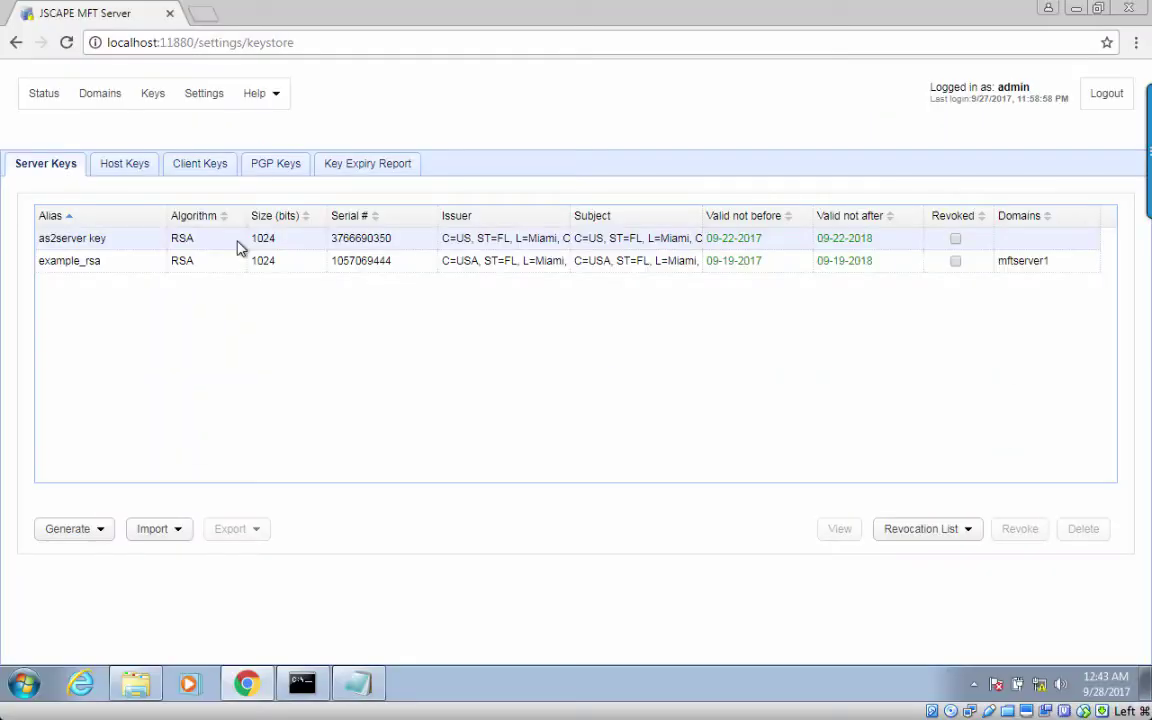
Step: Export the mftserver1as2clientkey certificate from Client Keys as X509 file mftserver1as2clientkey.crt
{"action": "left_click", "coordinate": [211, 166]}
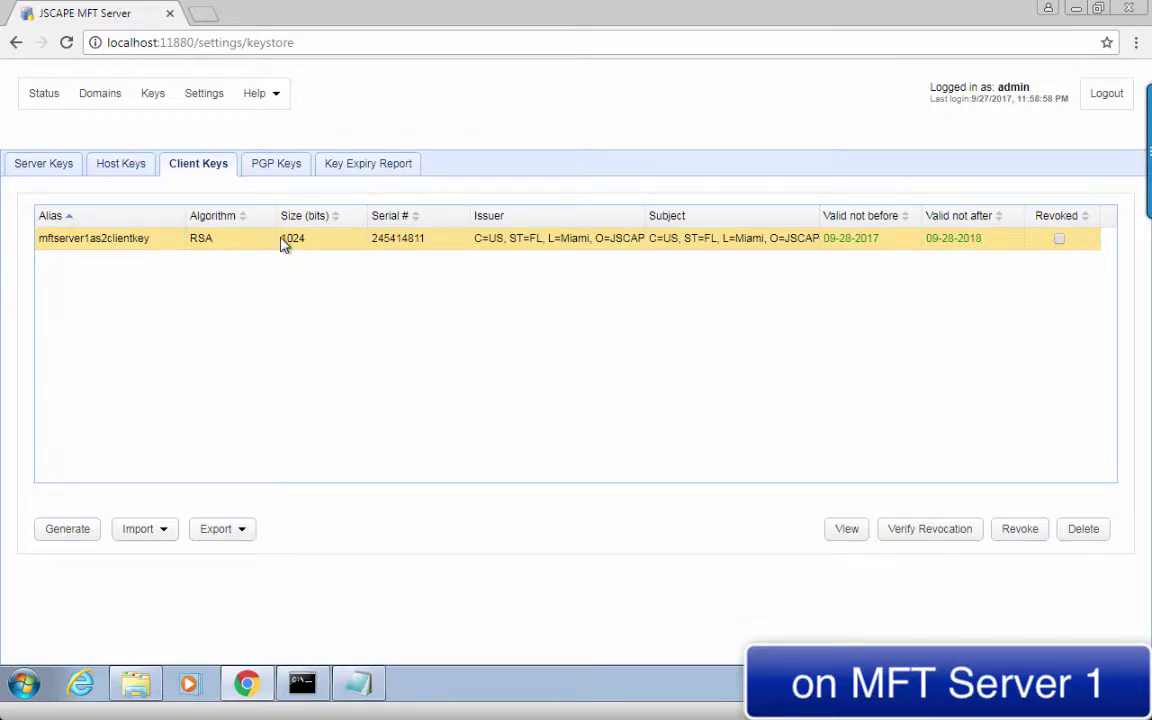
{"action": "left_click", "coordinate": [247, 538]}
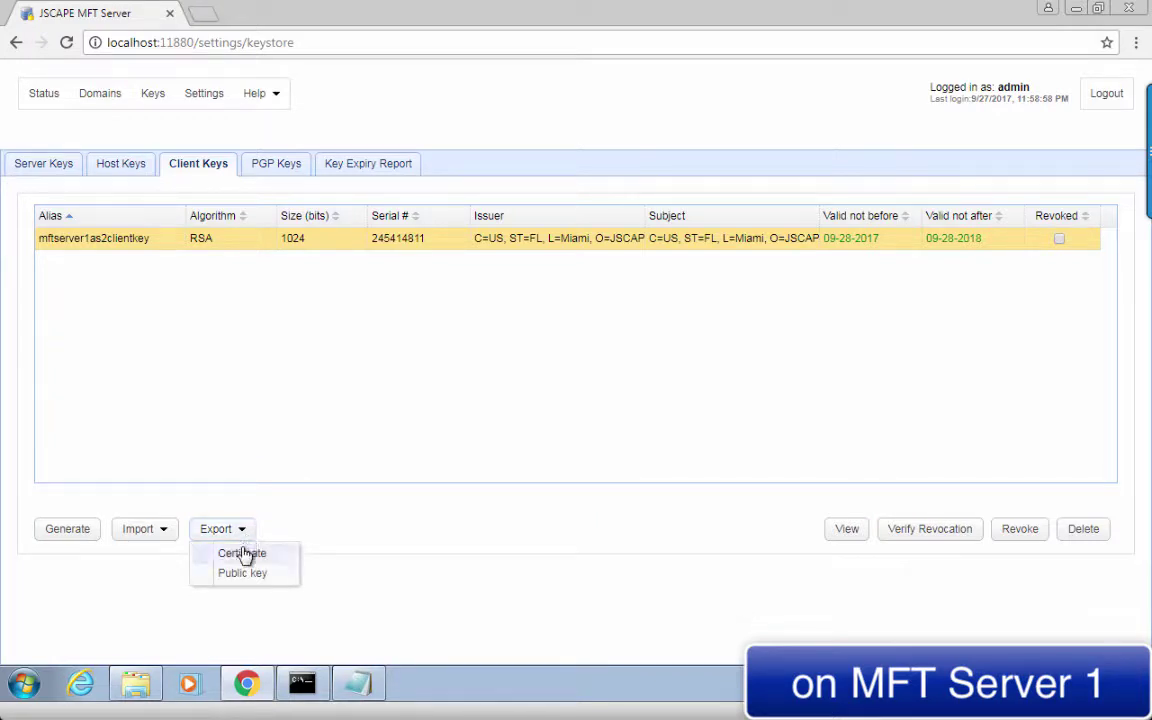
{"action": "left_click", "coordinate": [245, 553]}
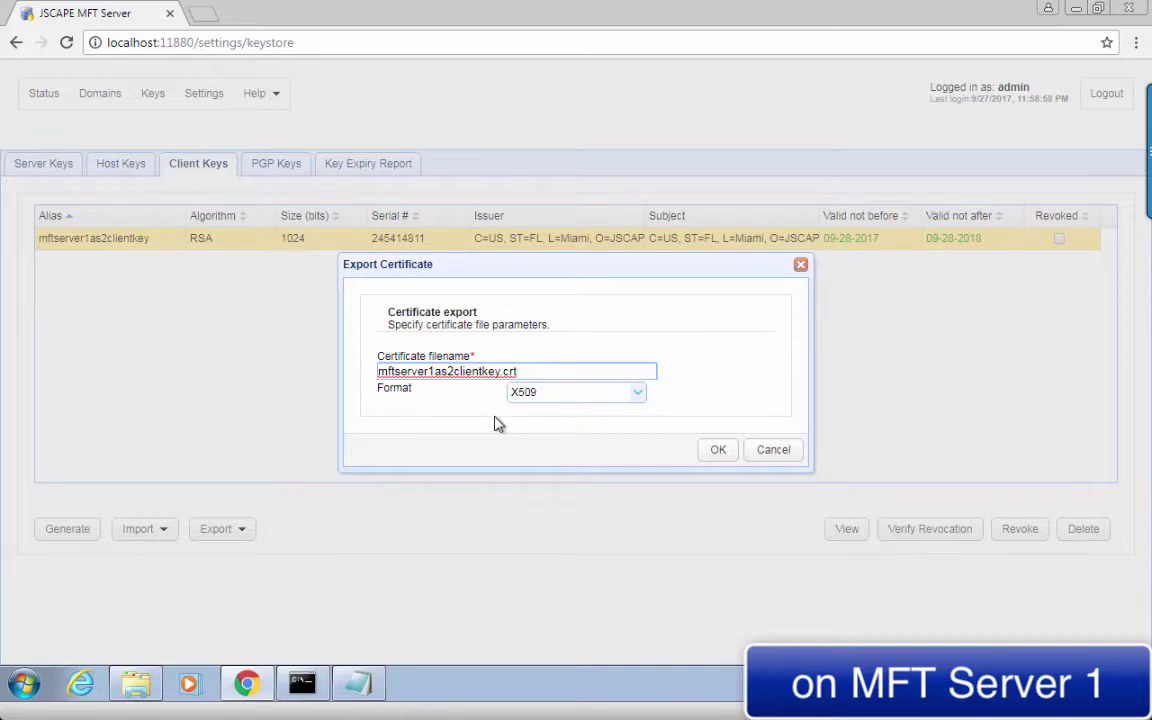
{"action": "left_click", "coordinate": [721, 451]}
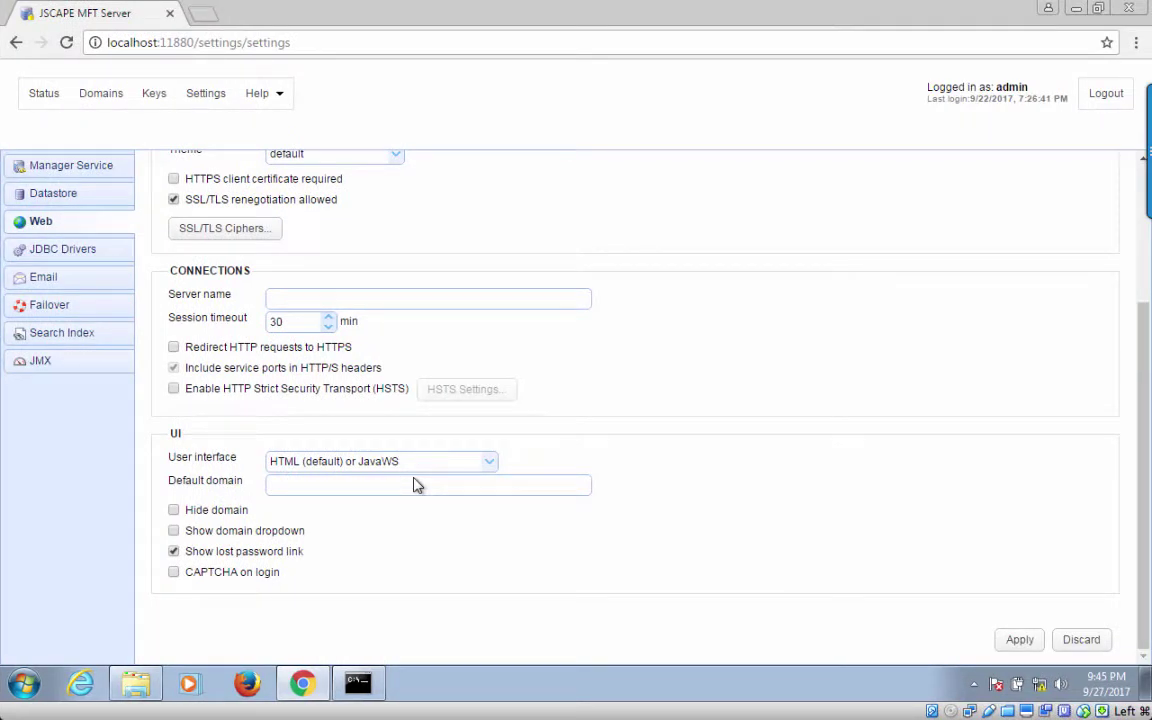
Step: On Server 2, open the Client Keys list in the key store
{"action": "left_click", "coordinate": [100, 96]}
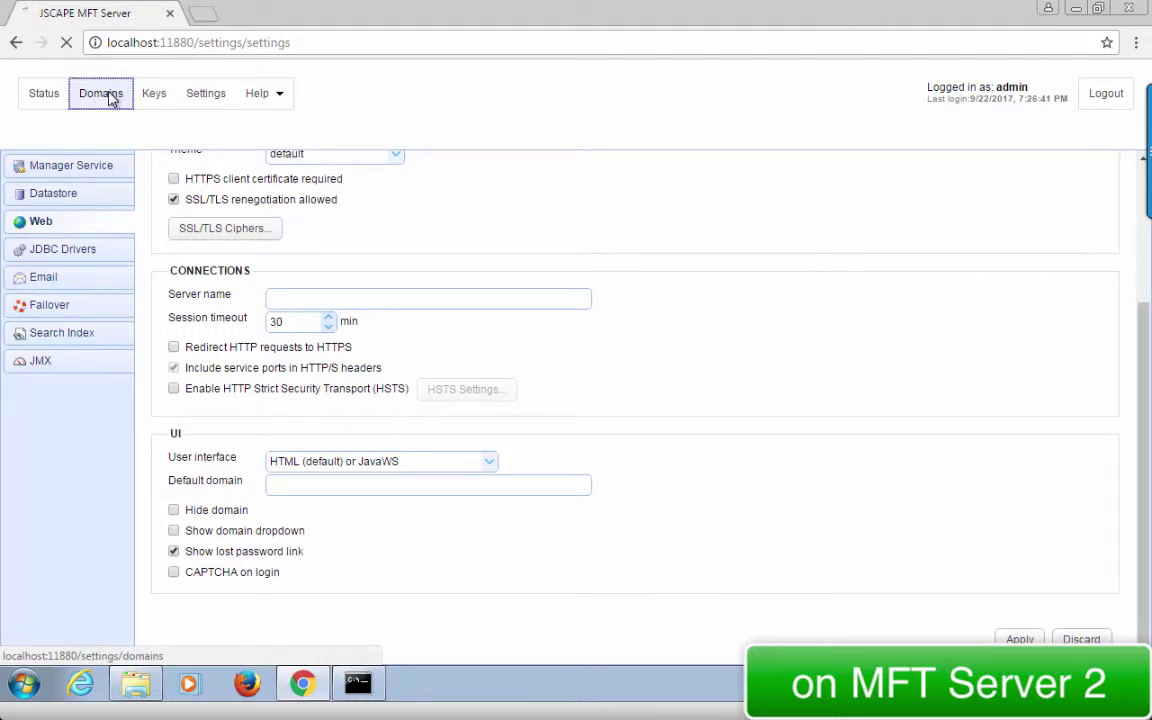
{"action": "left_click", "coordinate": [52, 102]}
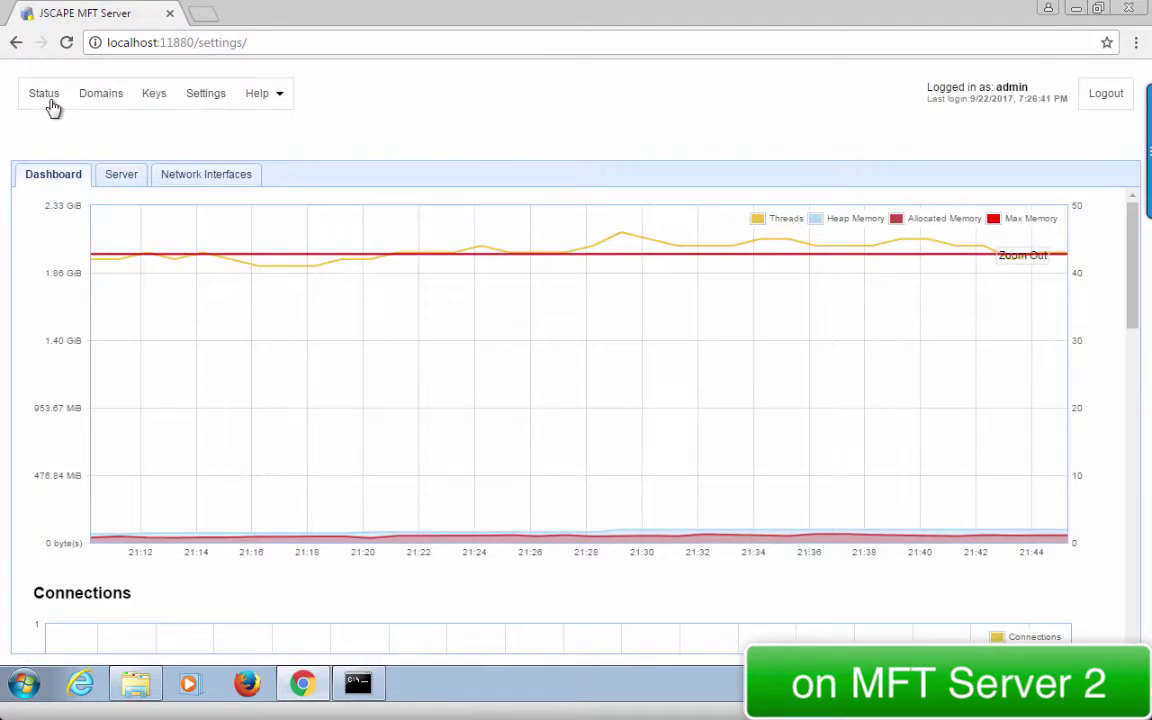
{"action": "left_click", "coordinate": [158, 103]}
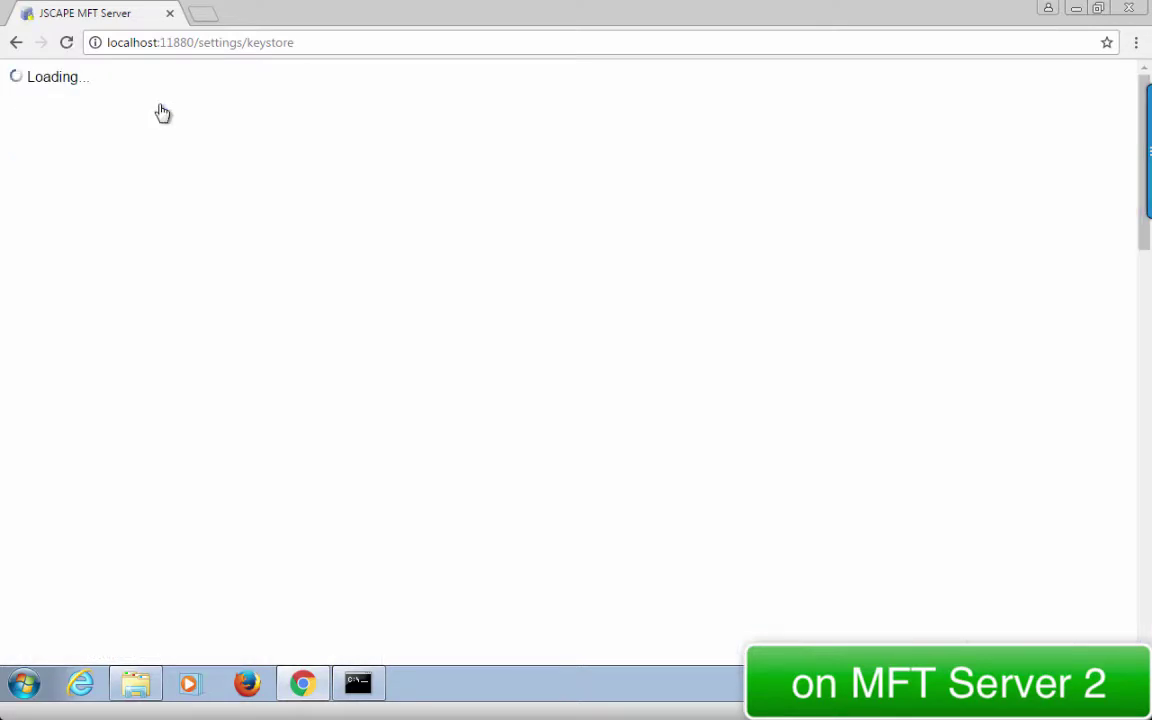
{"action": "left_click", "coordinate": [187, 164]}
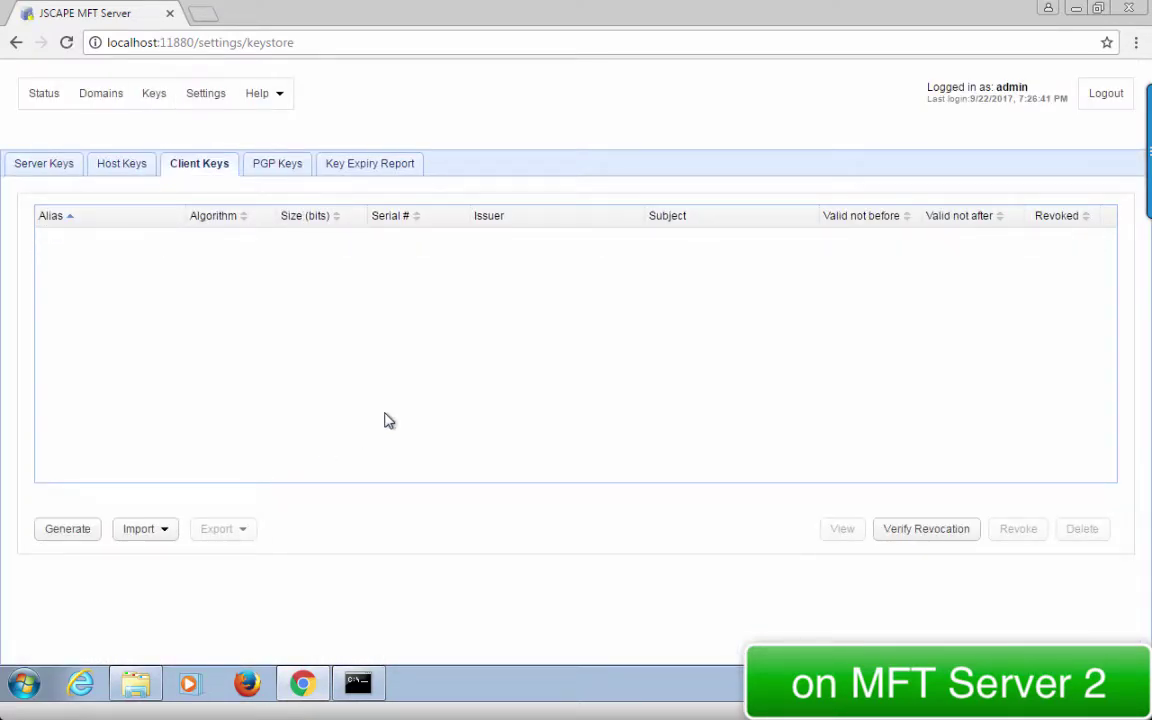
Step: Import the exported .crt file as client key alias mftserver1as2clientkey
{"action": "left_click", "coordinate": [142, 533]}
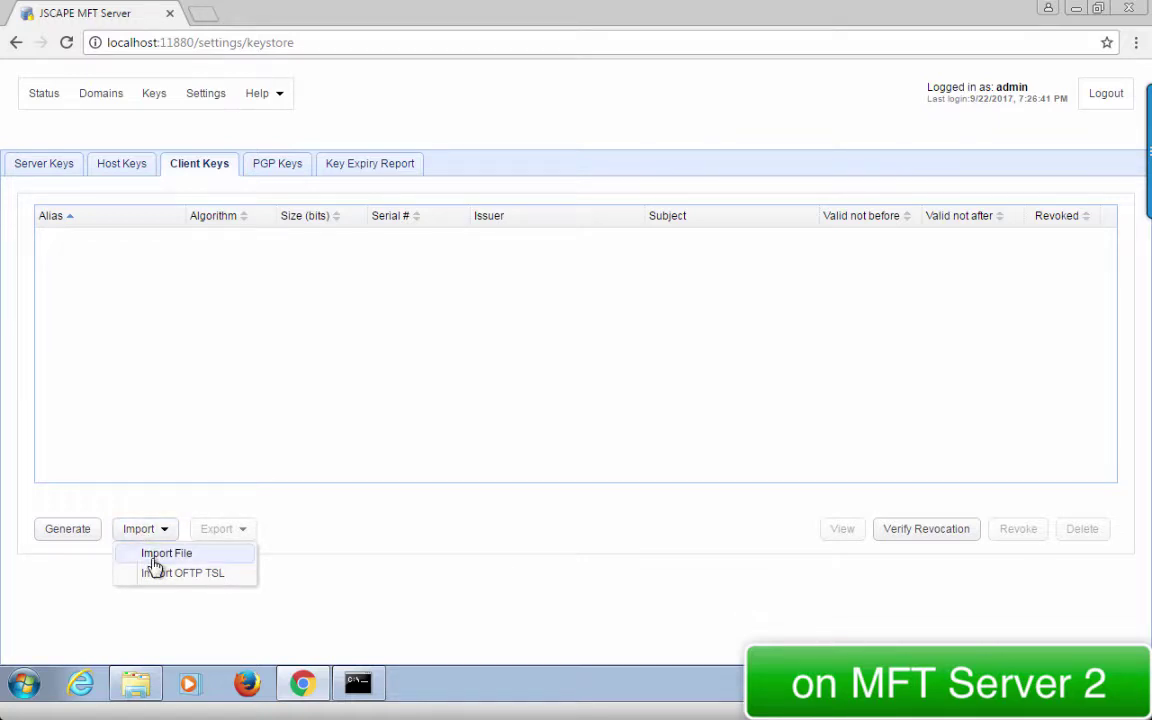
{"action": "left_click", "coordinate": [153, 556]}
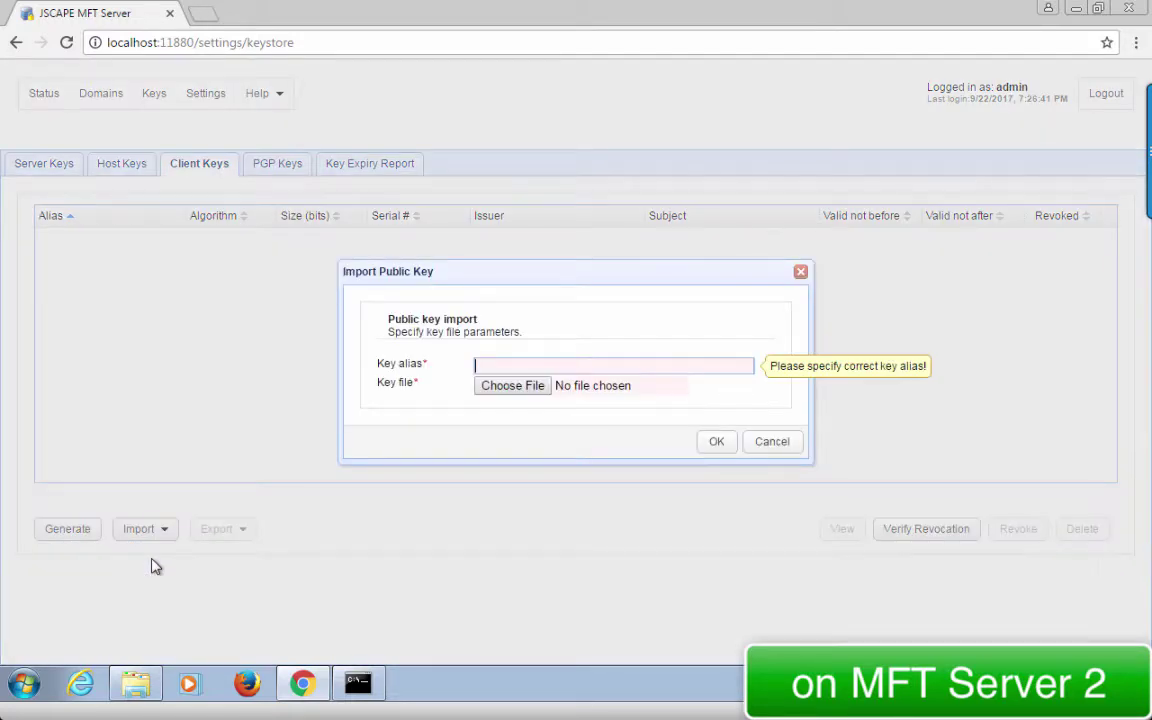
{"action": "left_click", "coordinate": [598, 364]}
{"action": "type", "text": "mf"}
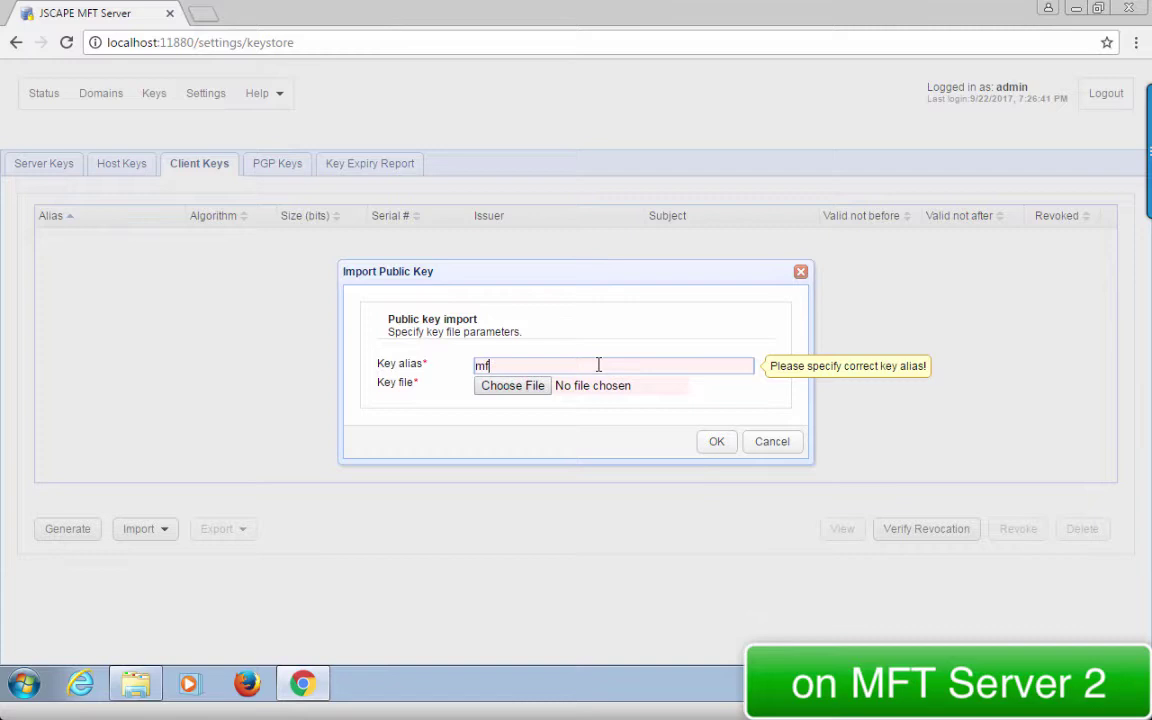
{"action": "type", "text": "tserver"}
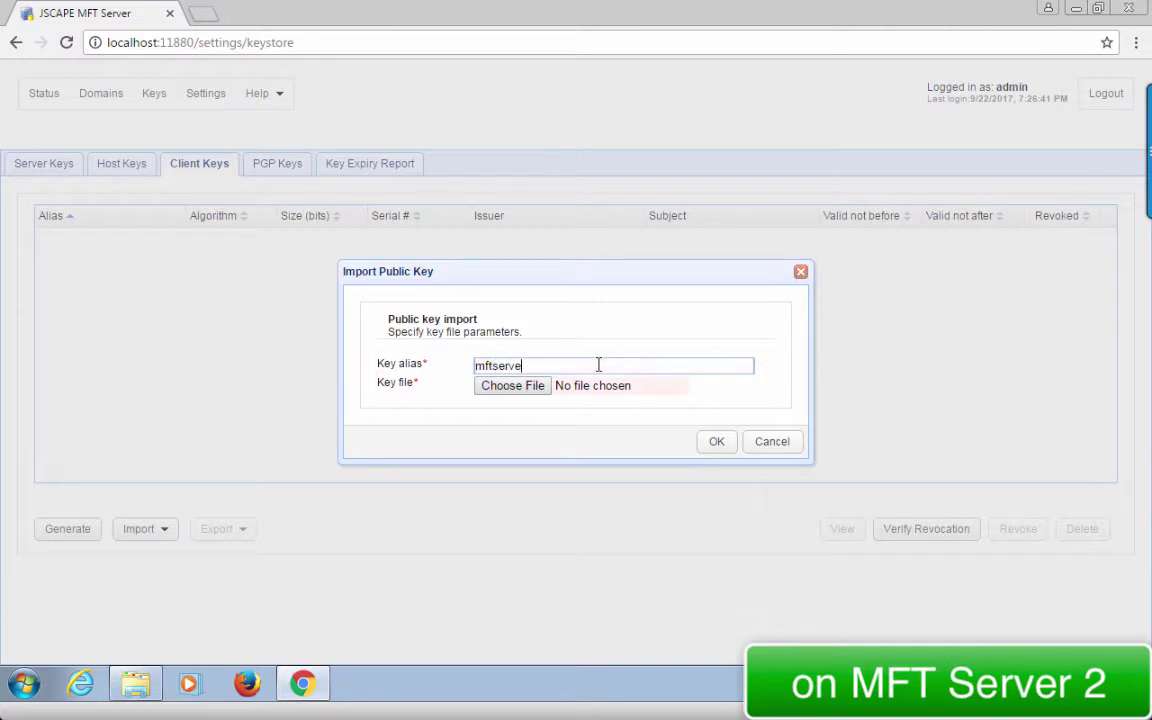
{"action": "type", "text": "1as2clientkey"}
{"action": "left_click", "coordinate": [513, 386]}
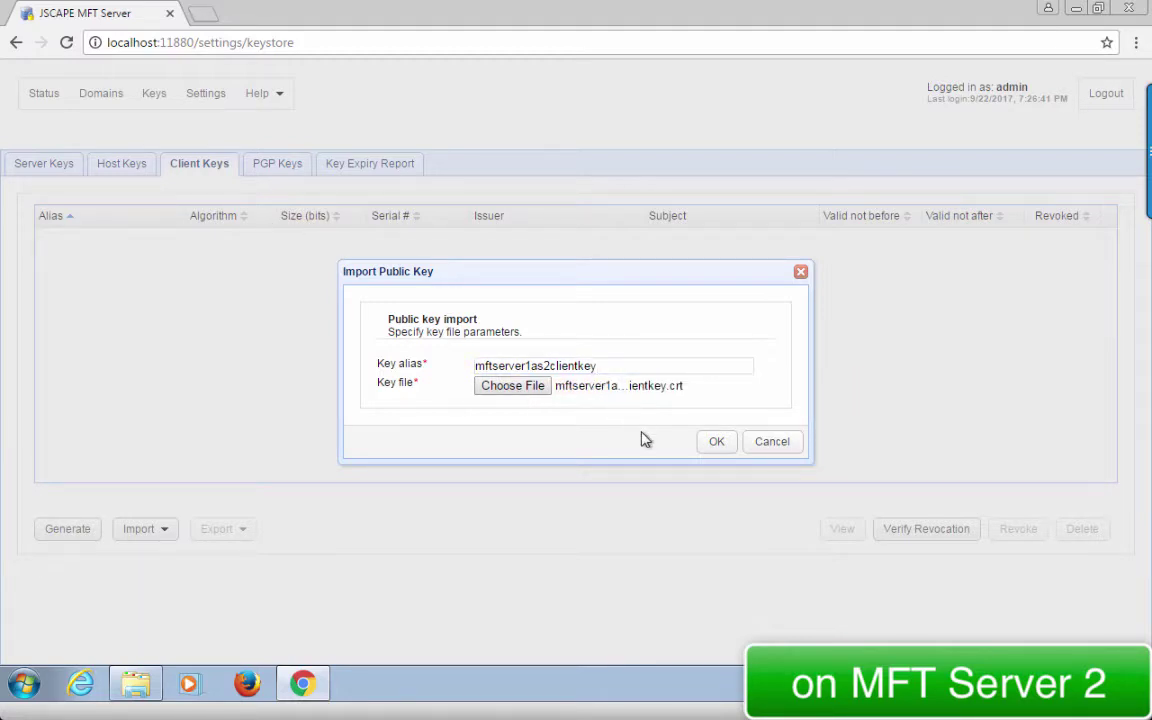
{"action": "left_click", "coordinate": [715, 443]}
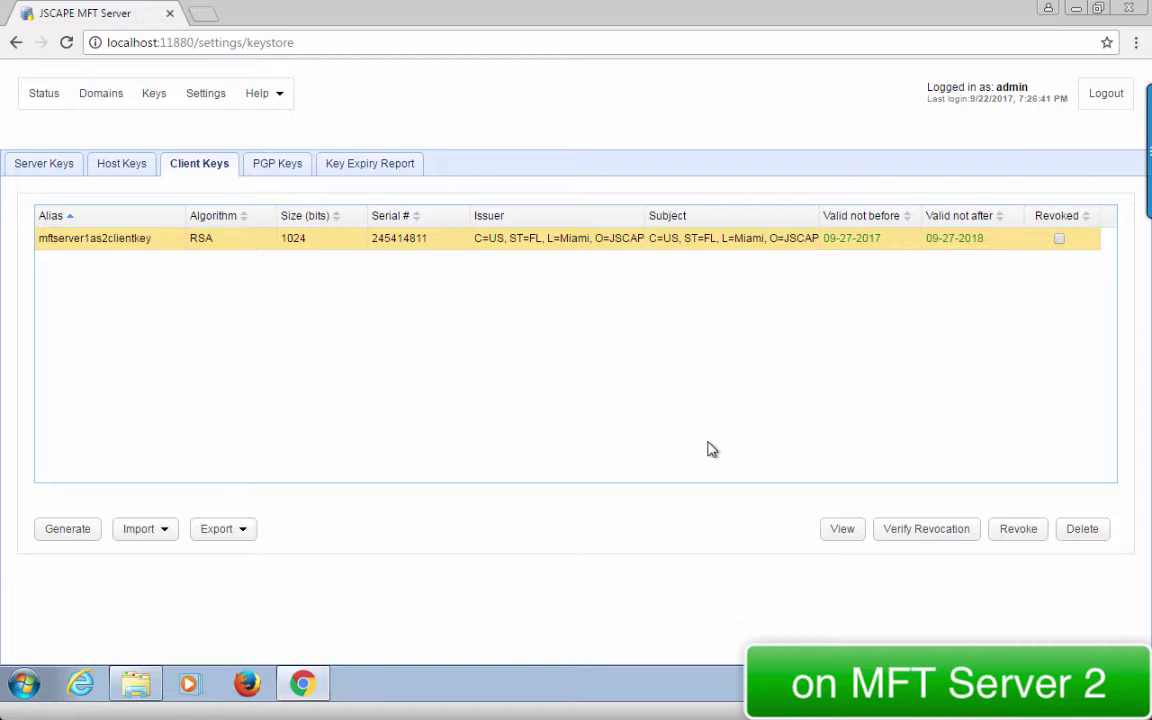
{"action": "left_click", "coordinate": [206, 93]}
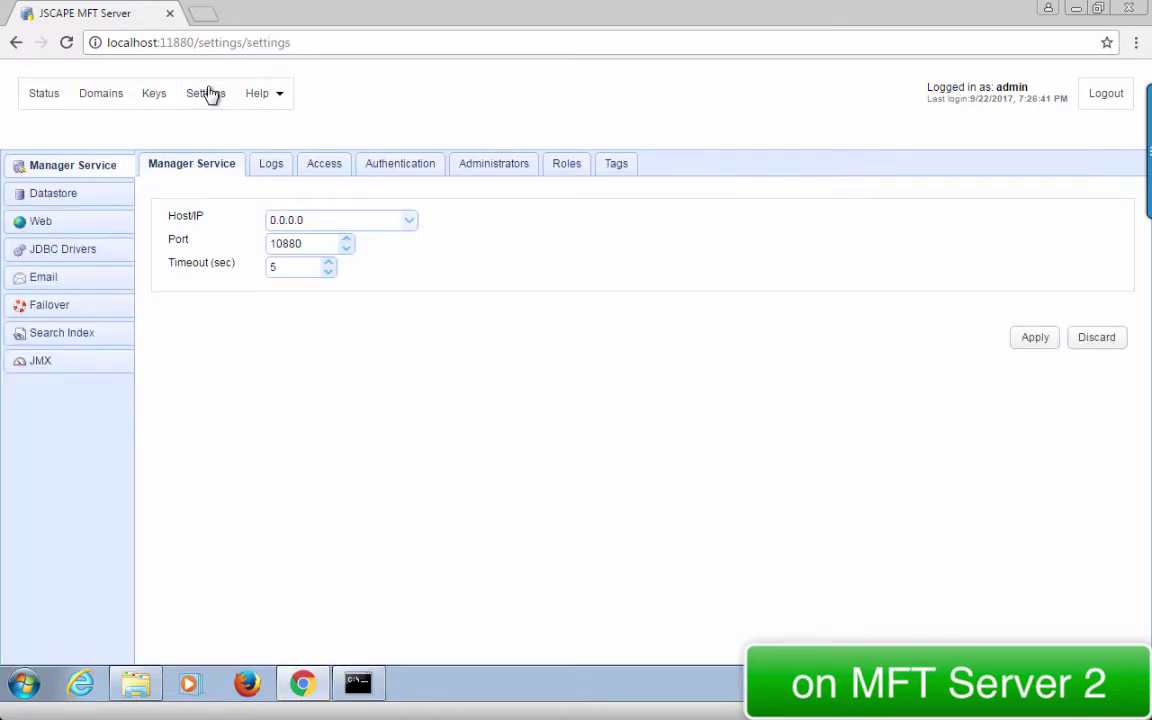
Step: Enable 'HTTPS client certificate required' in Server 2's Web settings and apply it
{"action": "left_click", "coordinate": [72, 224]}
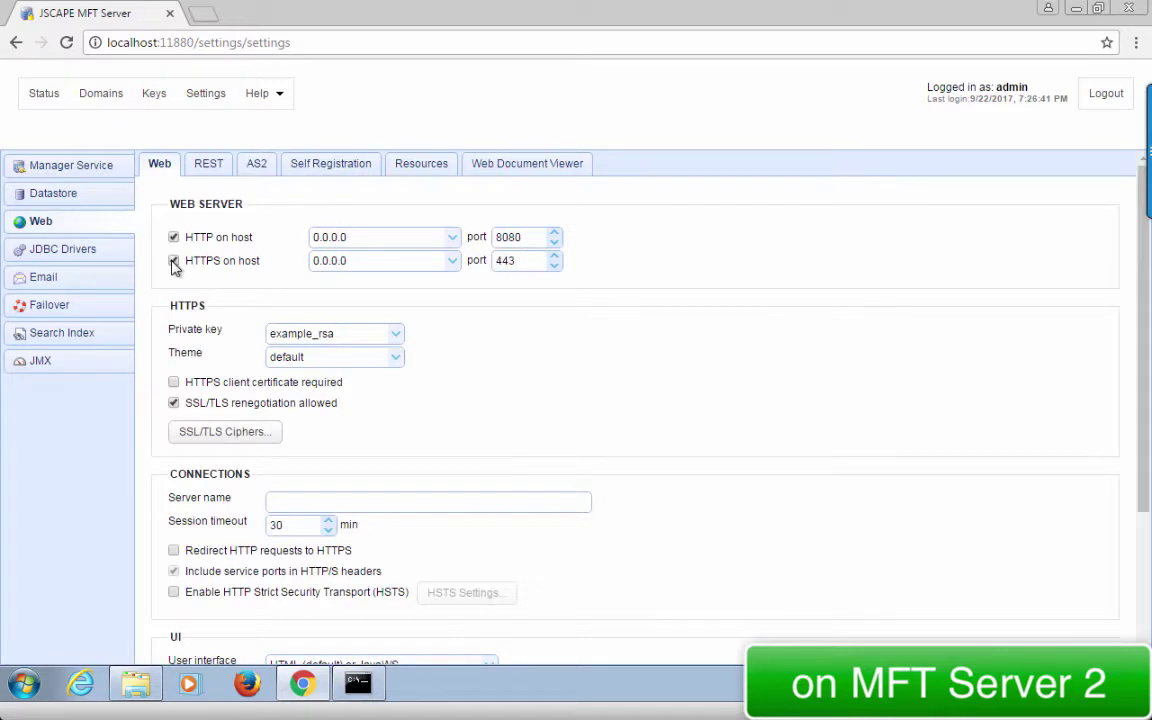
{"action": "left_click", "coordinate": [174, 383]}
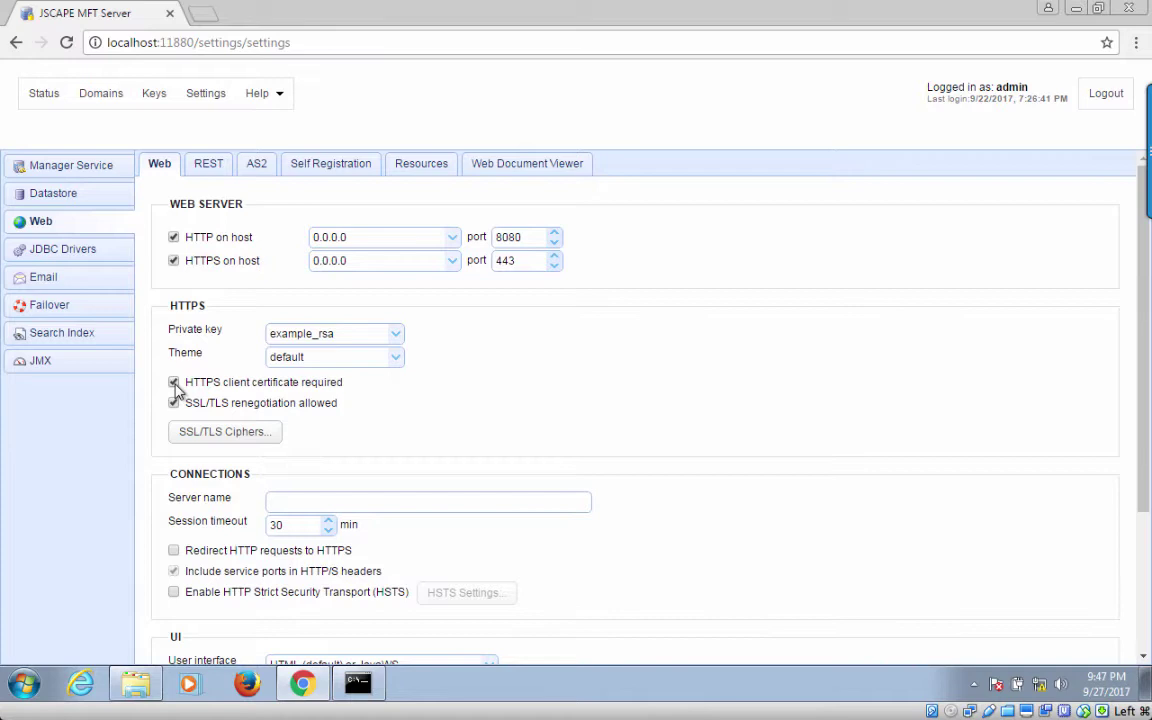
{"action": "scroll", "coordinate": [861, 424], "scroll_direction": "down", "scroll_amount": 3}
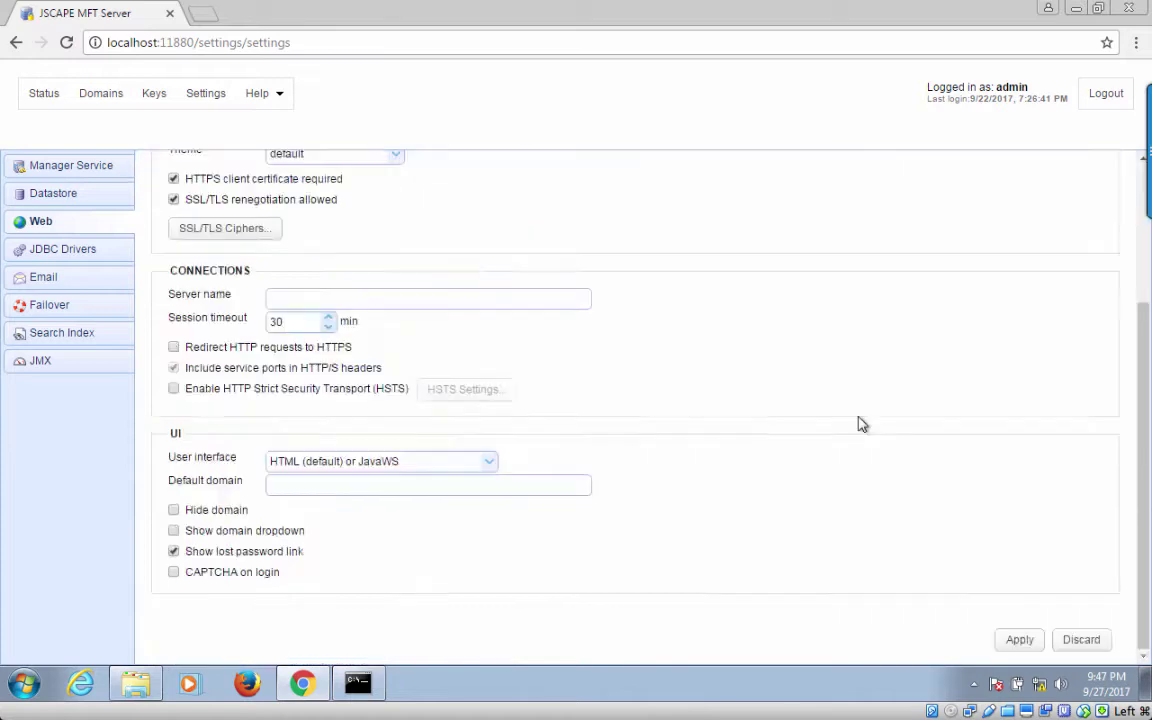
{"action": "left_click", "coordinate": [1017, 640]}
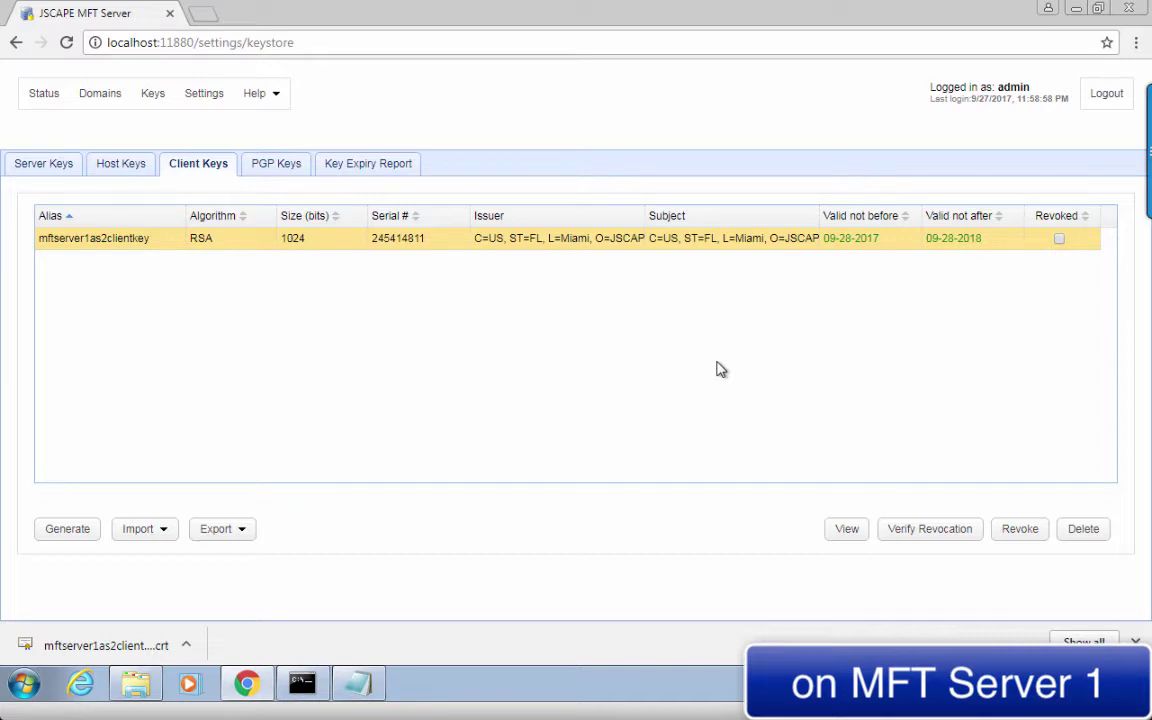
Step: Open the mftserver1 domain from Domains and show its Trading Partners list
{"action": "left_click", "coordinate": [83, 97]}
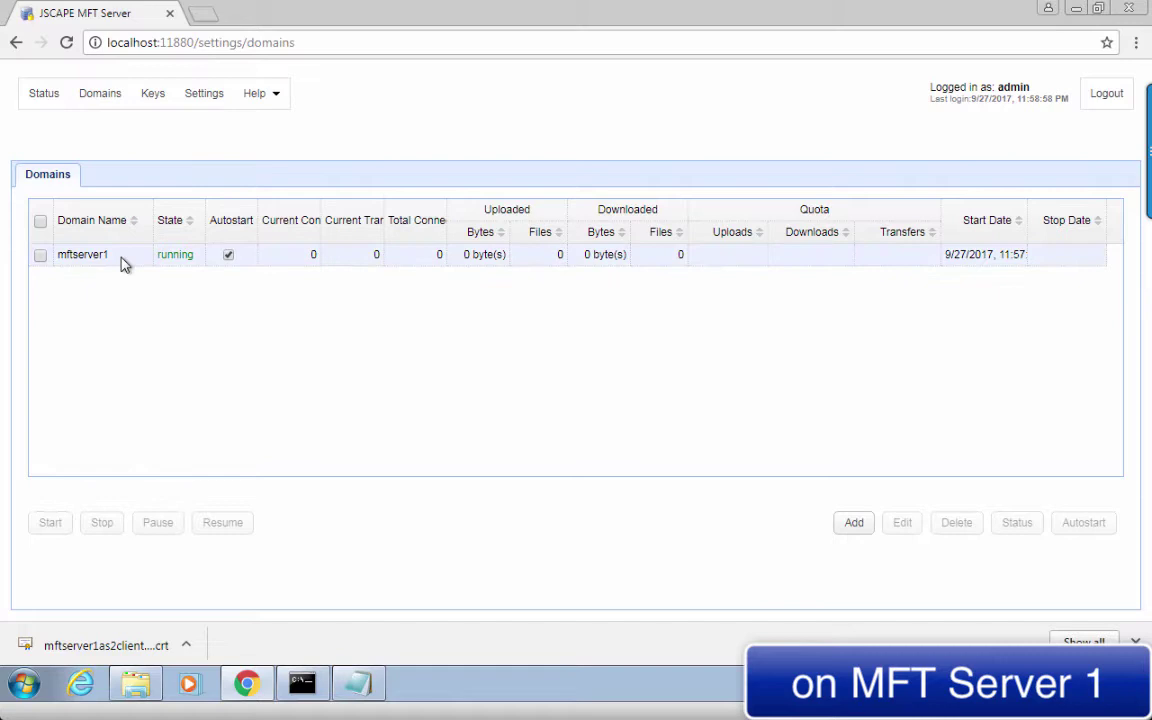
{"action": "double_click", "coordinate": [122, 262]}
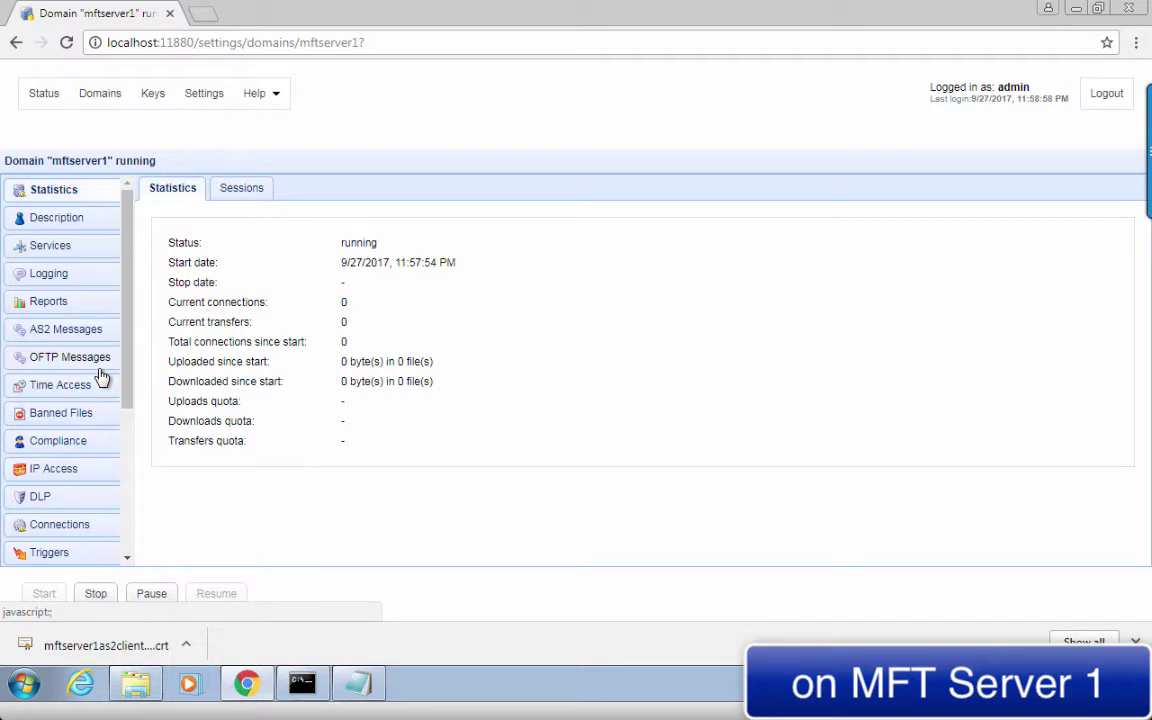
{"action": "scroll", "coordinate": [100, 376], "scroll_direction": "down", "scroll_amount": 5}
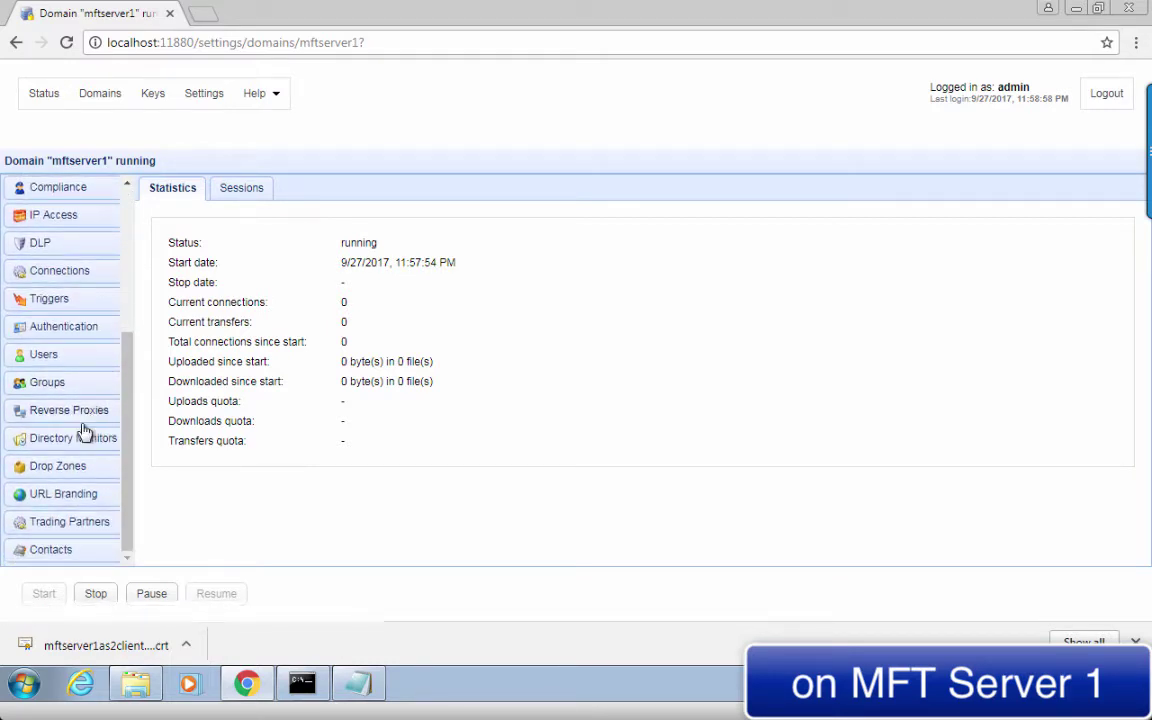
{"action": "left_click", "coordinate": [66, 526]}
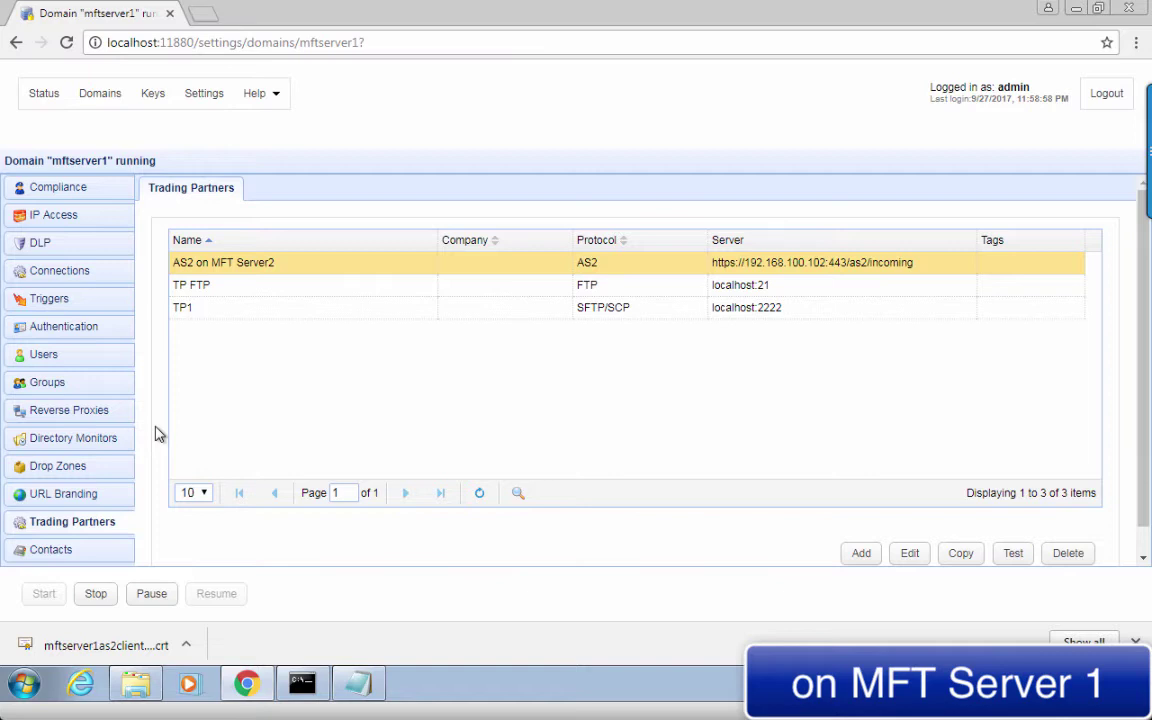
Step: Set AS2 on MFT Server2 to use the downloaded .crt key file with its password, test, and save
{"action": "double_click", "coordinate": [300, 262]}
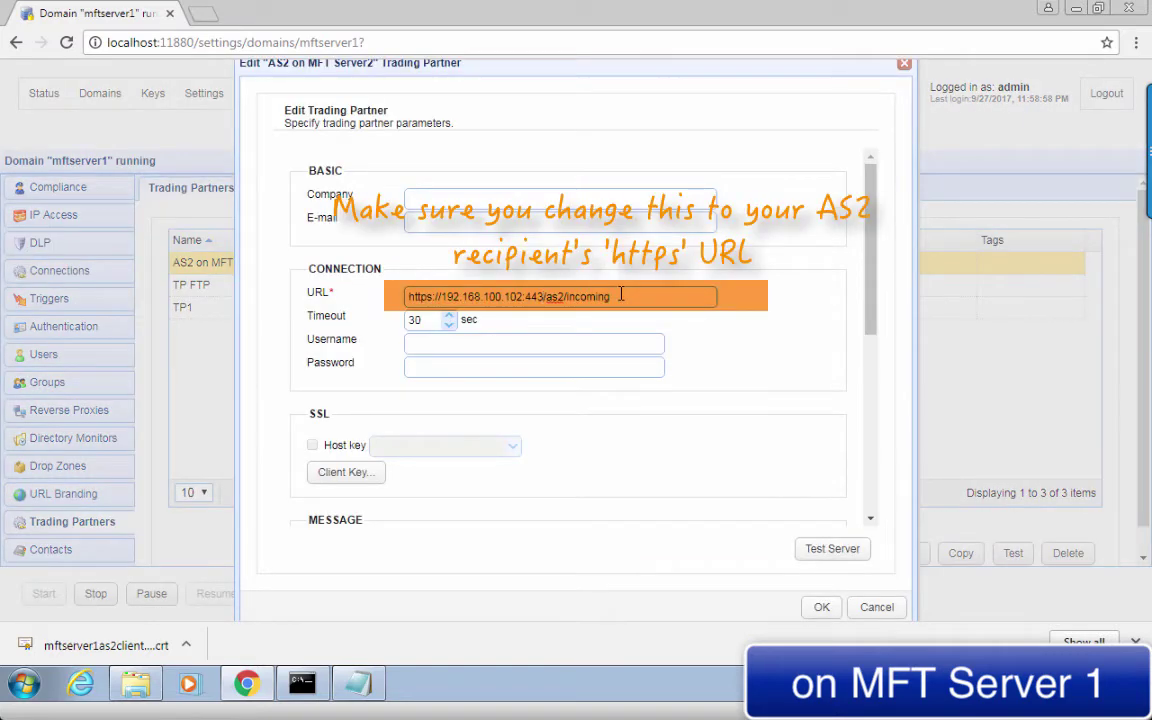
{"action": "left_click", "coordinate": [373, 476]}
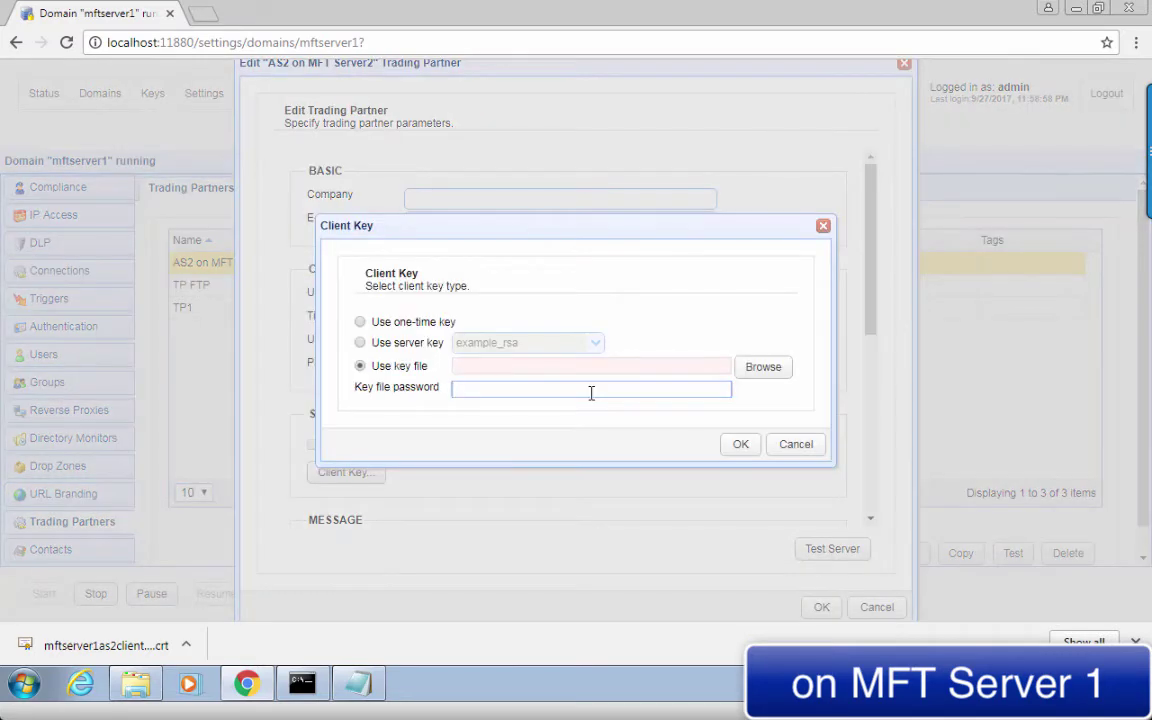
{"action": "left_click", "coordinate": [778, 372]}
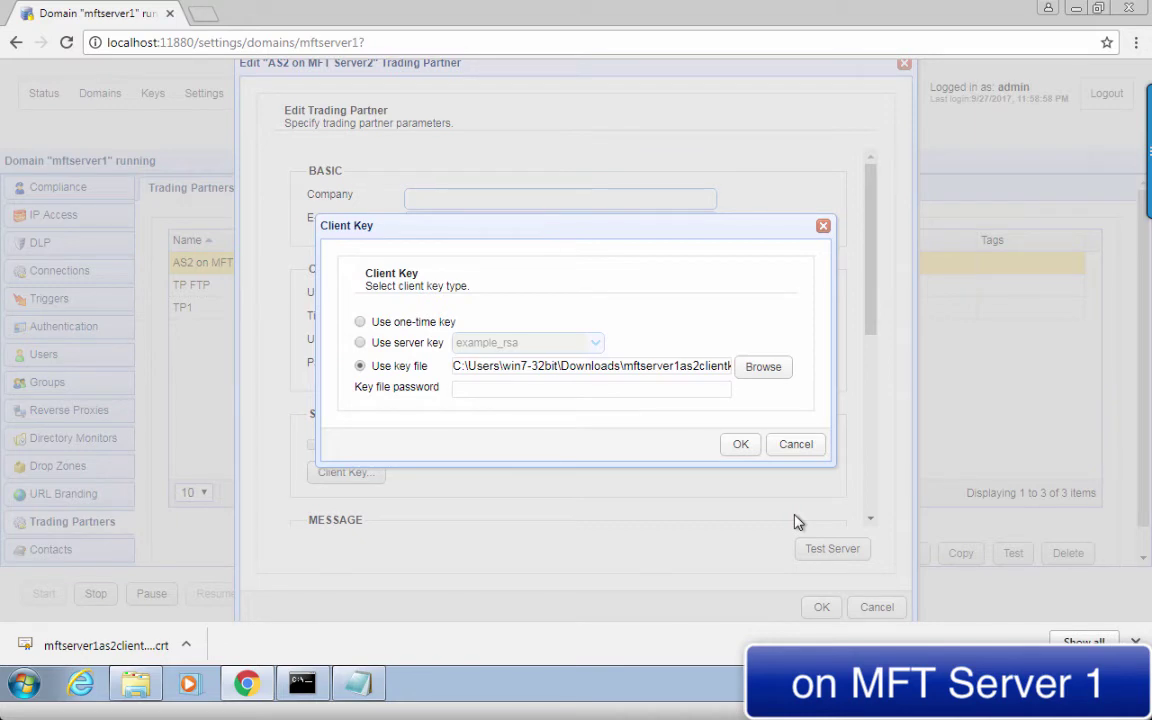
{"action": "left_click", "coordinate": [581, 389]}
{"action": "type", "text": "••••••••"}
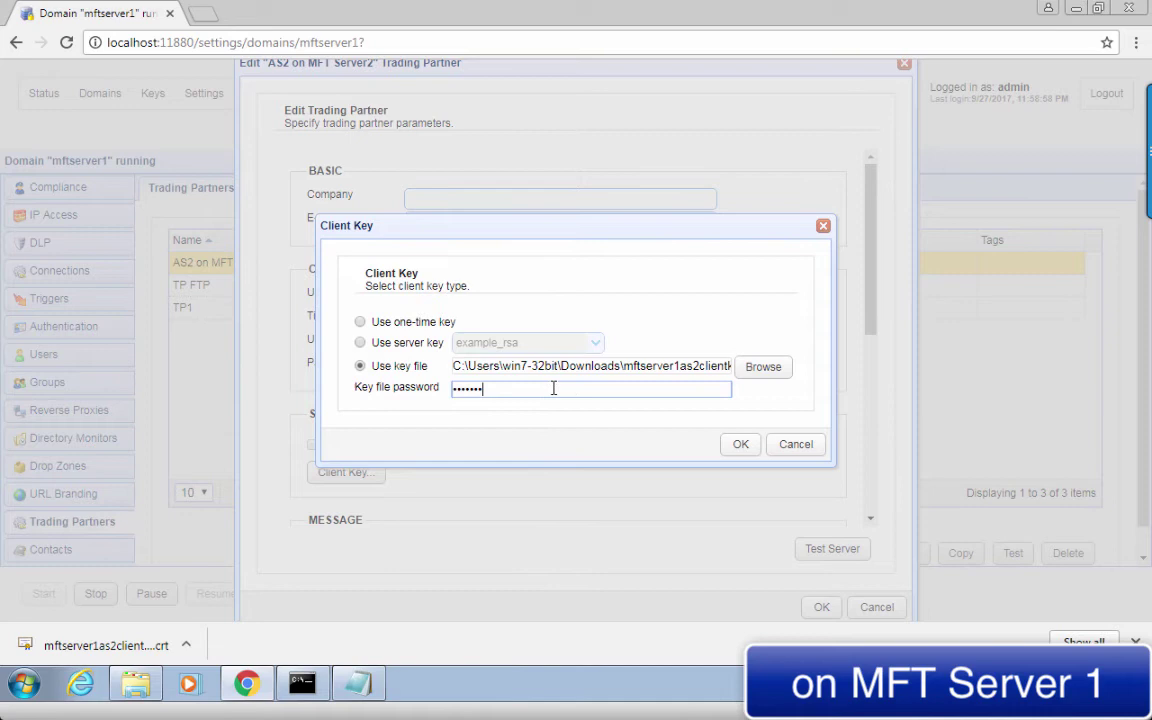
{"action": "left_click", "coordinate": [741, 445]}
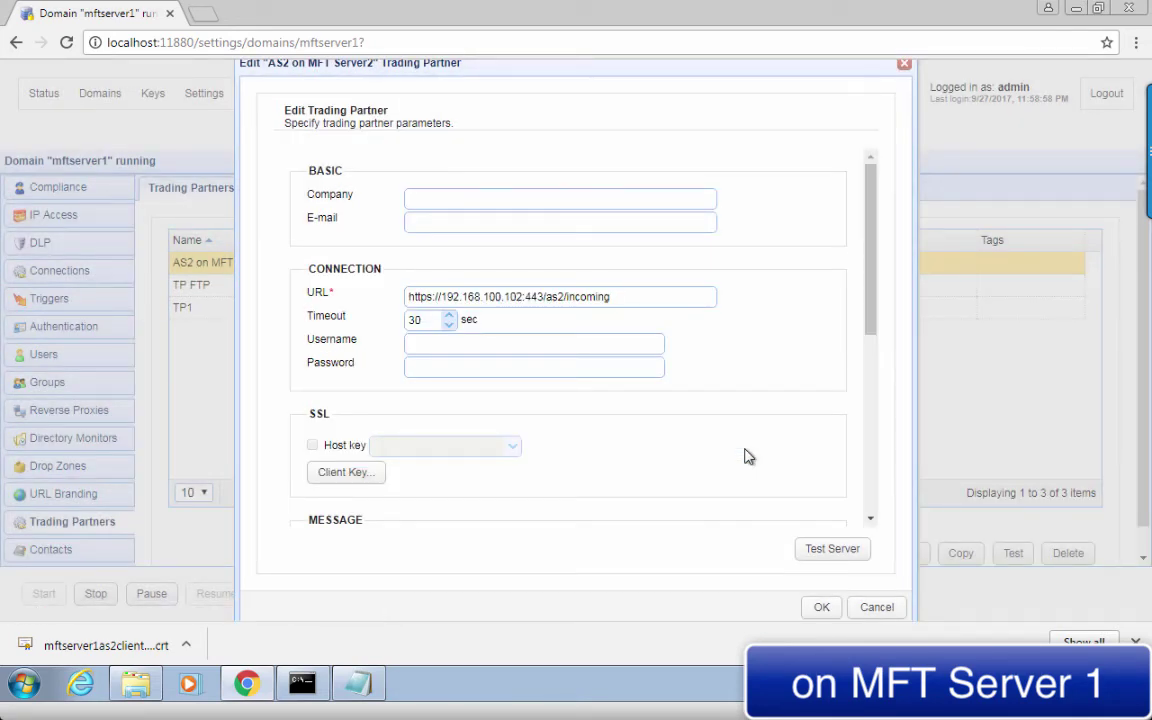
{"action": "left_click", "coordinate": [827, 549]}
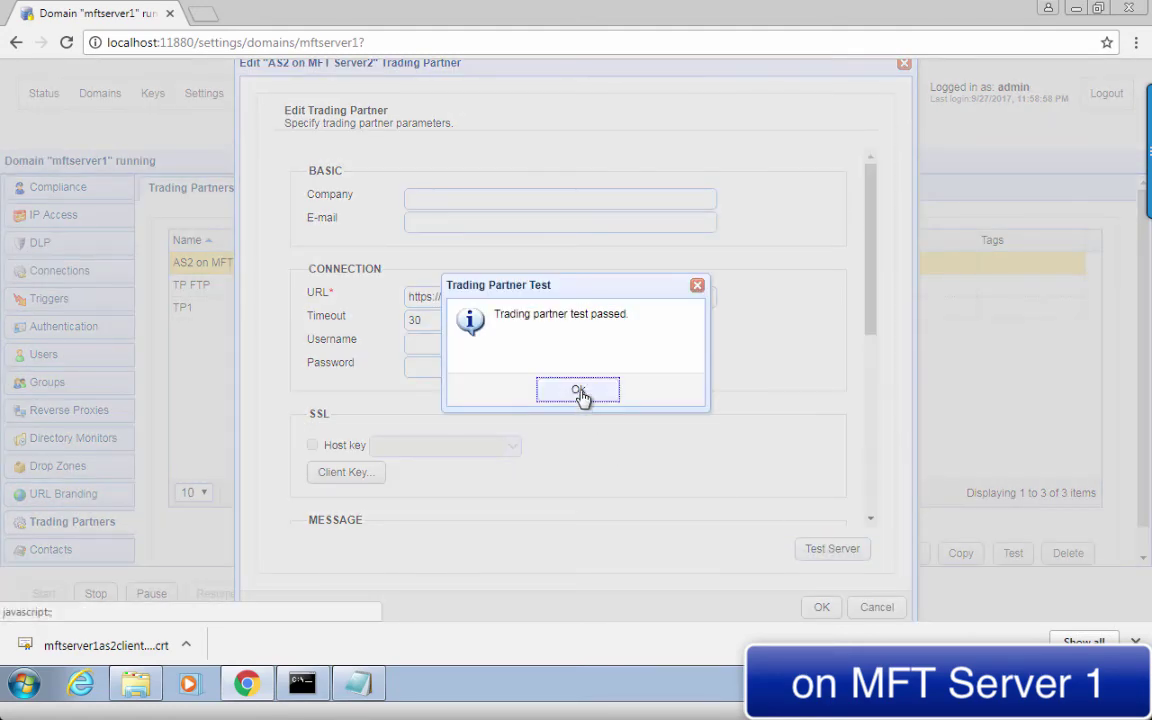
{"action": "left_click", "coordinate": [578, 390]}
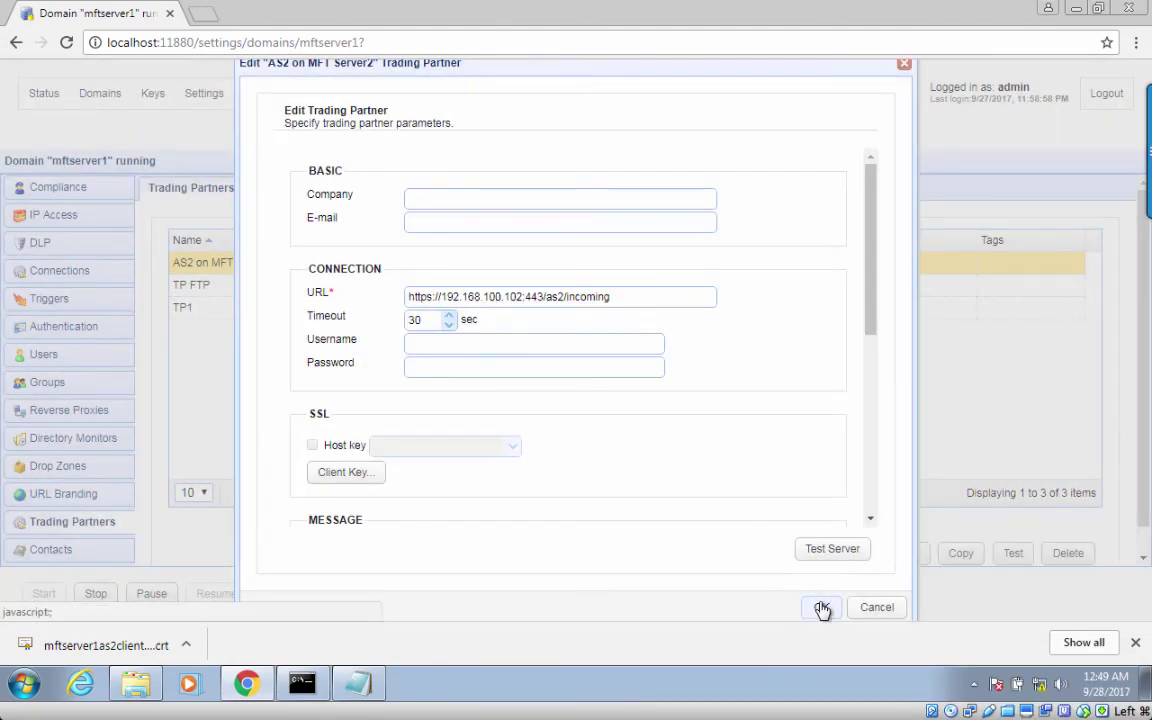